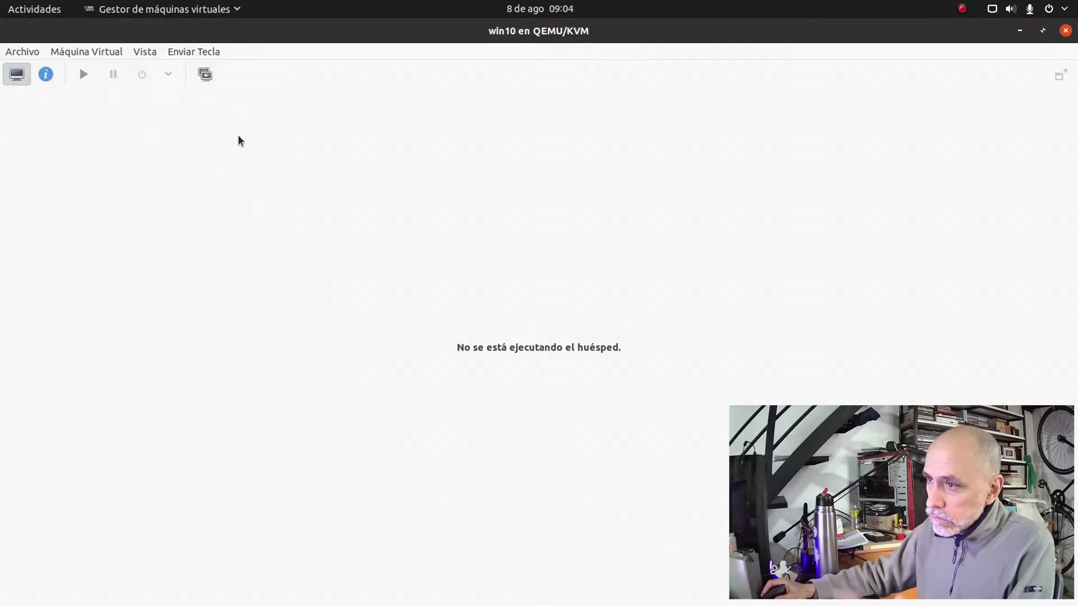
Step: Start the win10 virtual machine
left_click(84, 75)
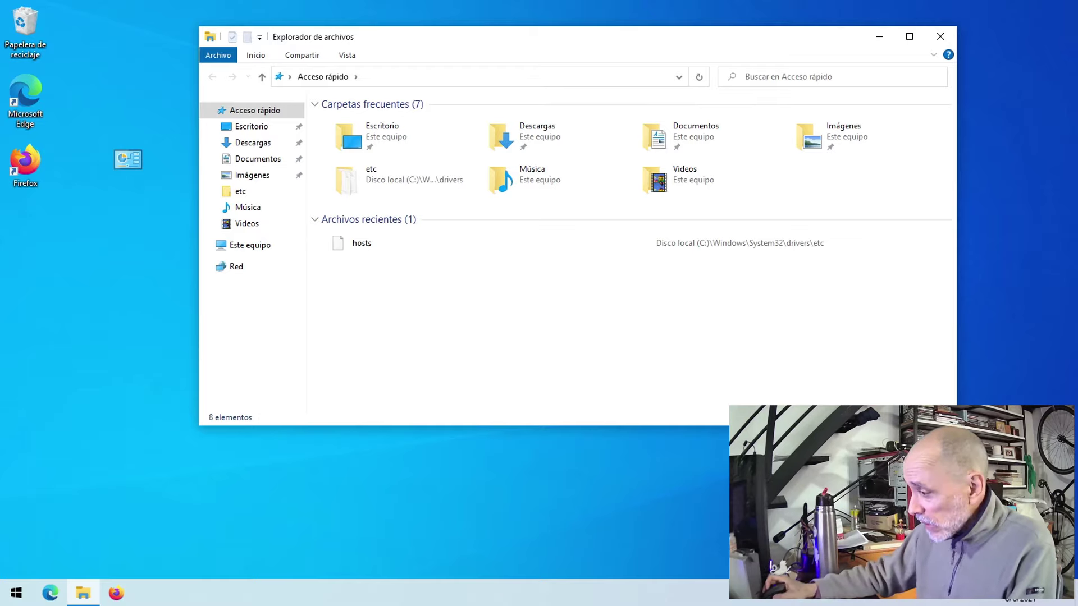
left_click(878, 601)
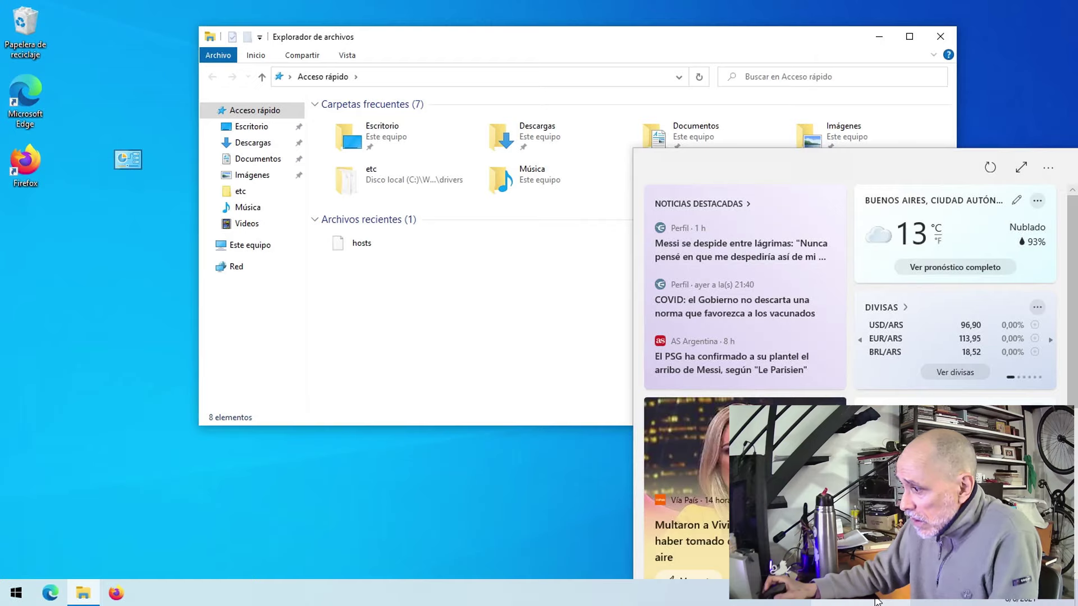
left_click(1046, 170)
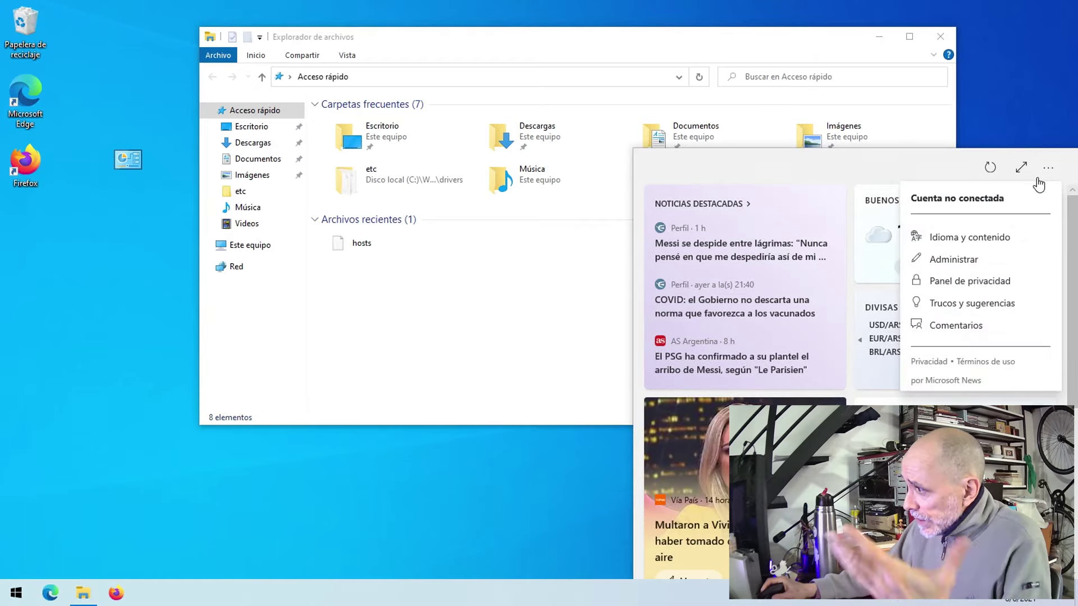
left_click(569, 336)
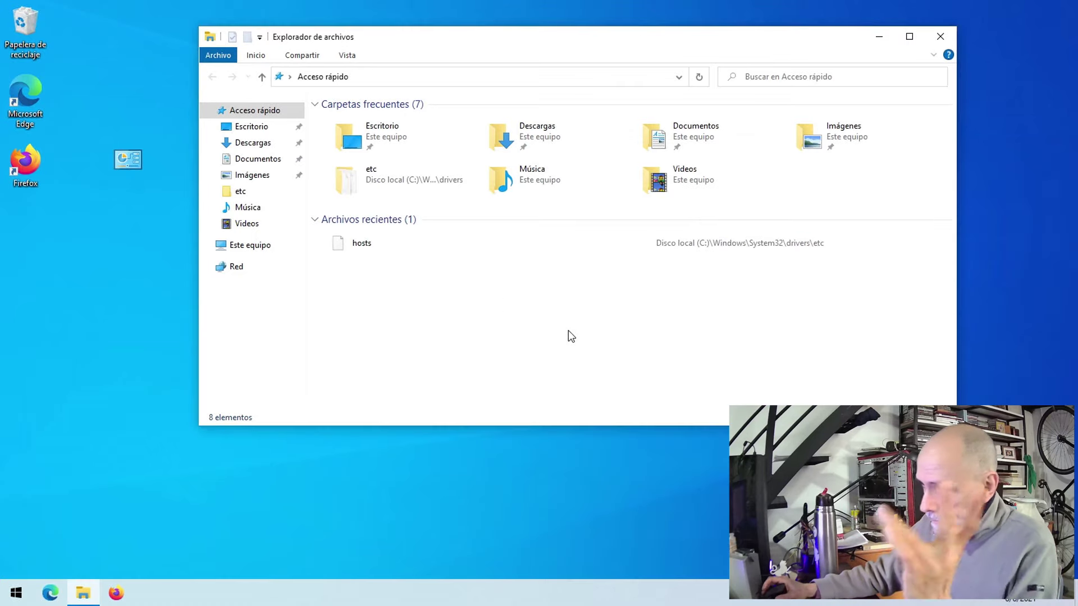
Step: Open the properties of the recent hosts file and show its security permissions
right_click(365, 245)
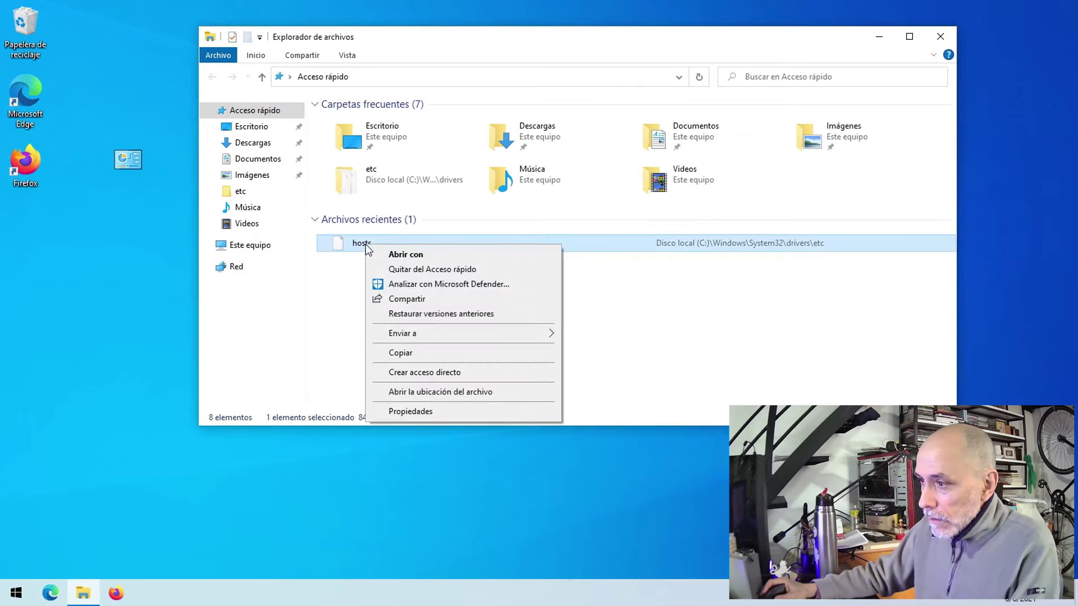
left_click(522, 418)
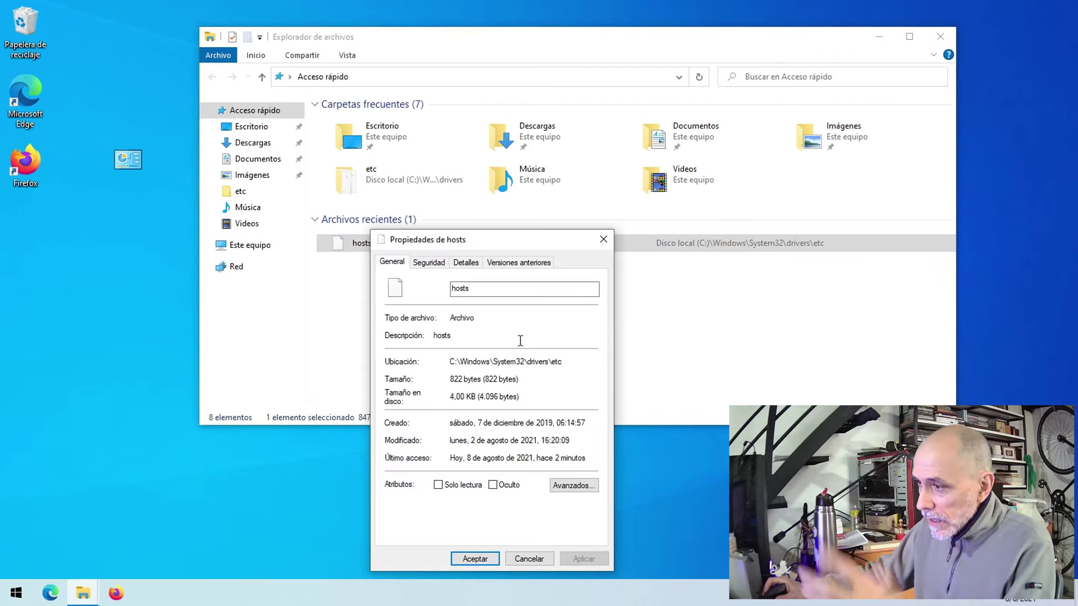
left_click_drag(534, 242, 564, 90)
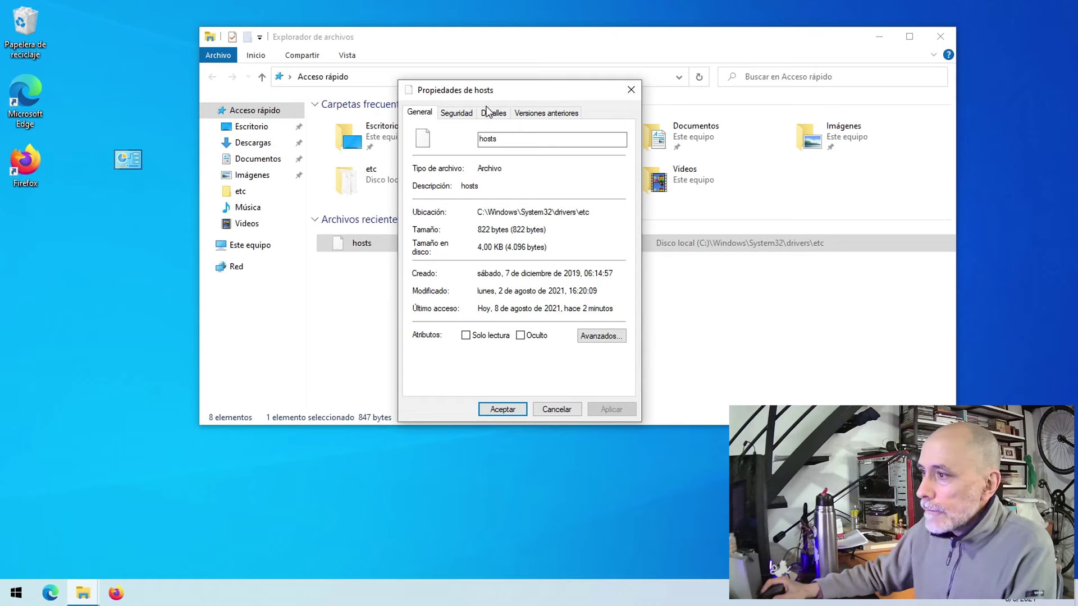
left_click(457, 113)
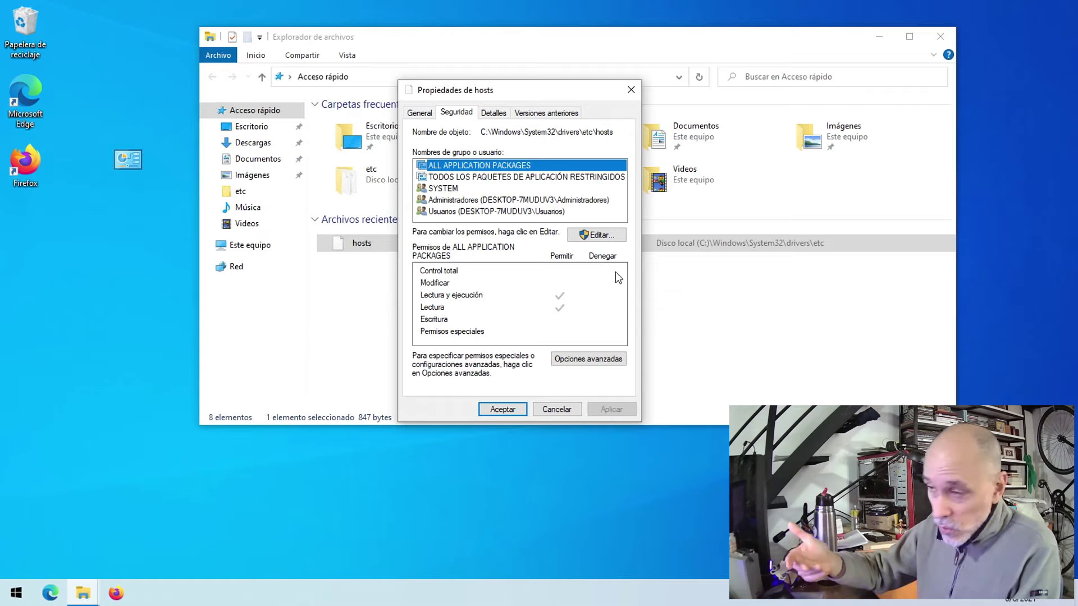
Step: Review the hosts file permissions of the Administradores, restricted application packages, SYSTEM and Usuarios groups
left_click(508, 201)
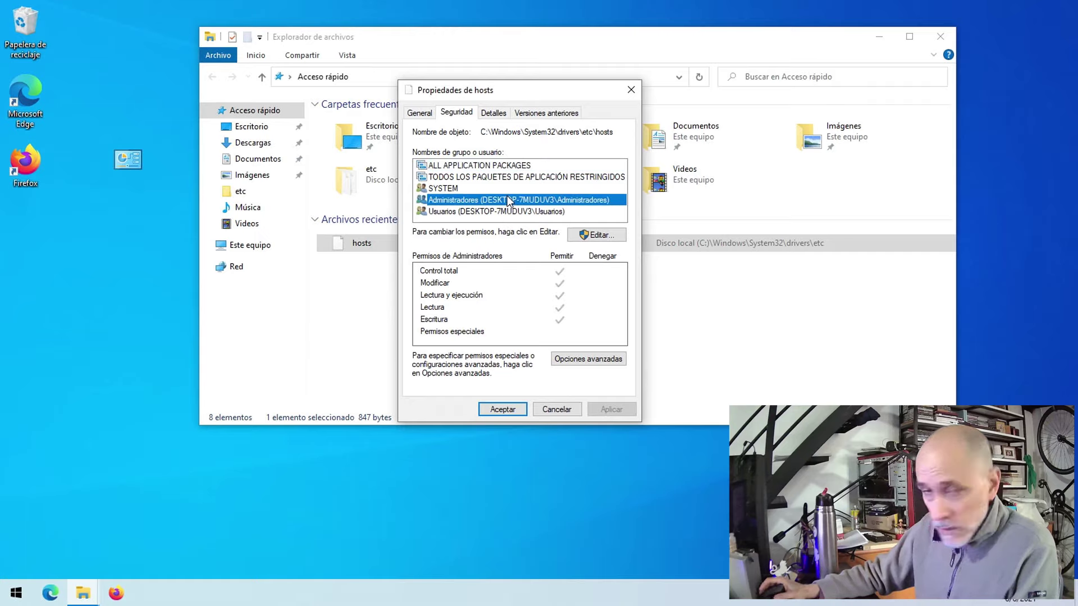
left_click(498, 179)
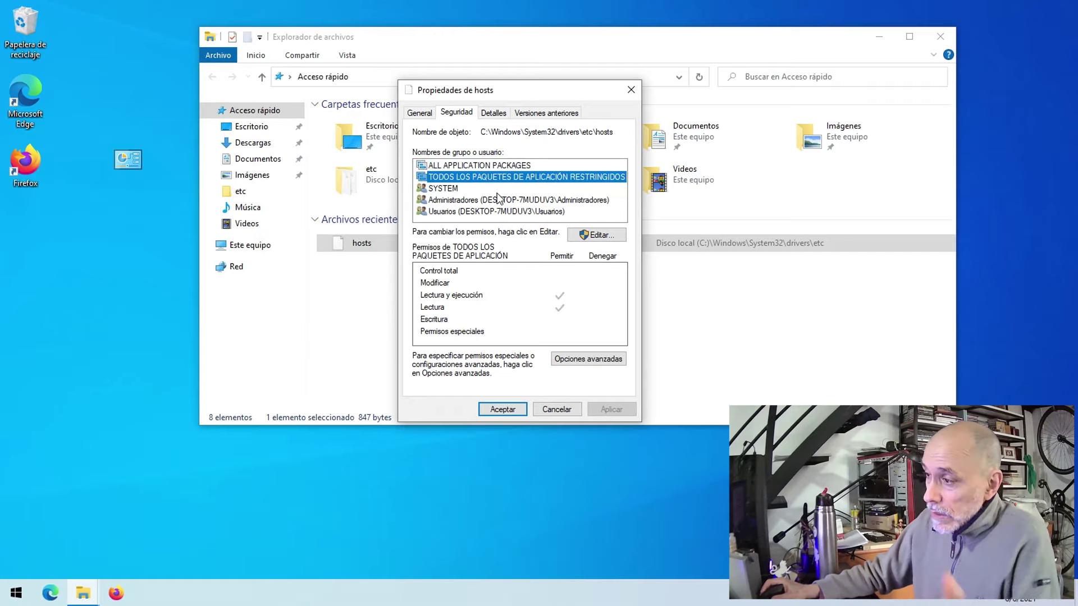
left_click(497, 189)
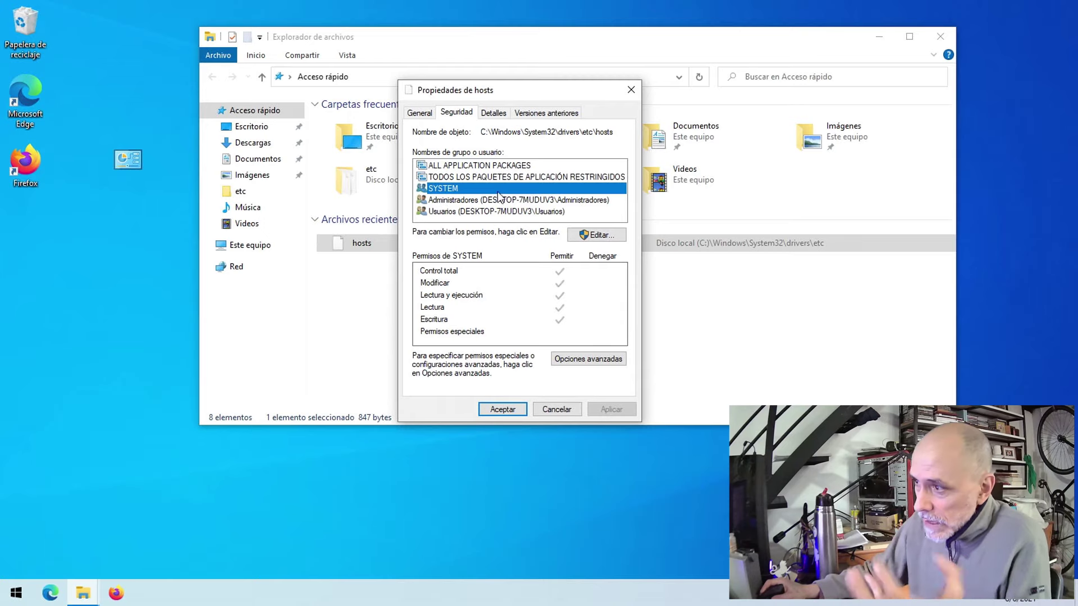
left_click(499, 200)
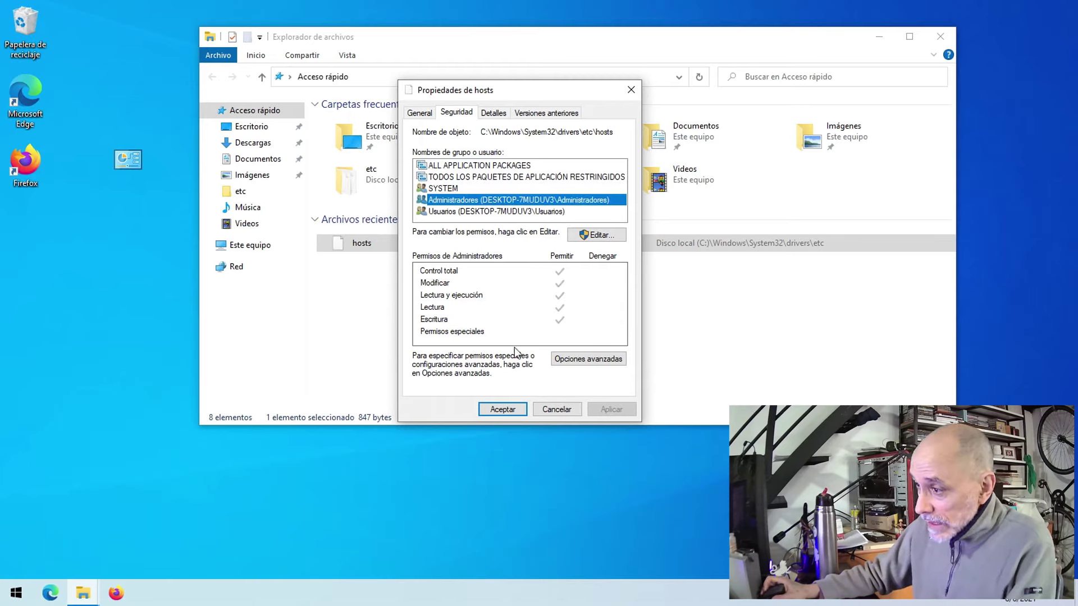
left_click(486, 211)
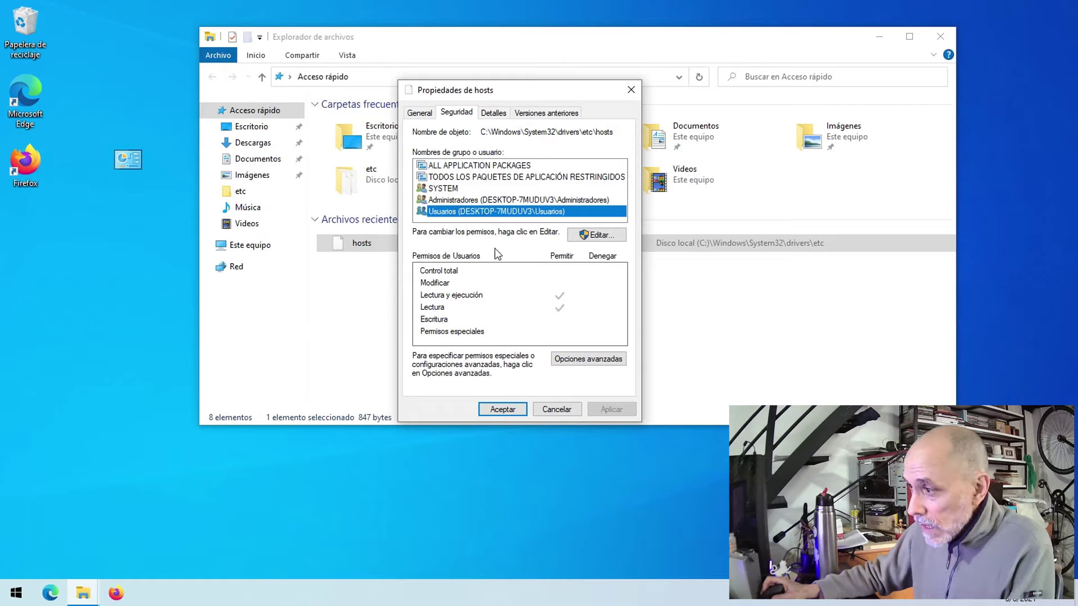
Step: Open the hosts file's permissions for editing and look through the full list for ALL APPLICATION PACKAGES
left_click(595, 239)
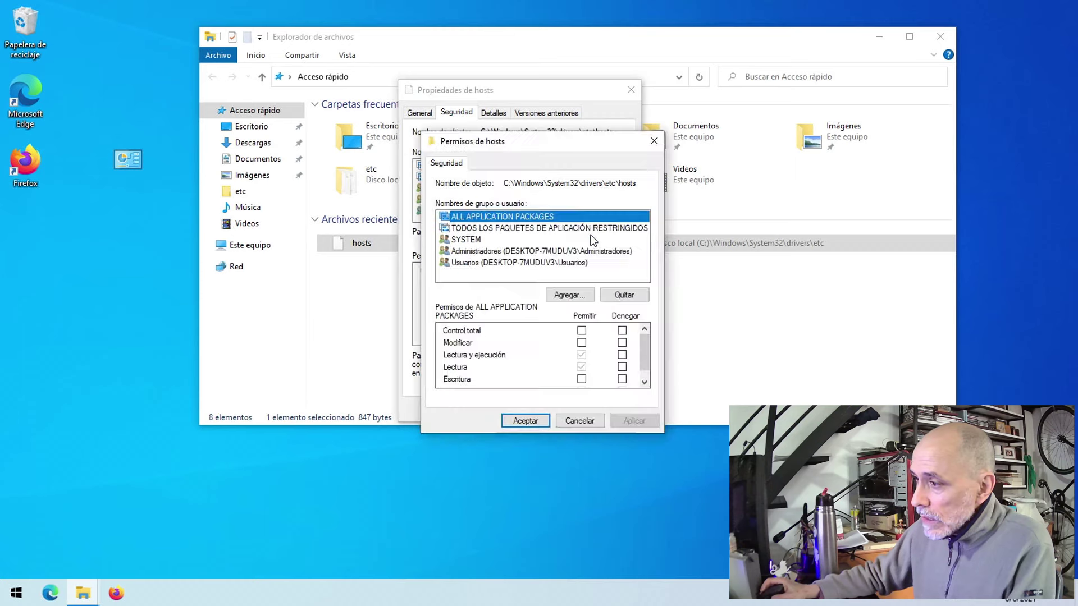
left_click_drag(584, 141, 568, 90)
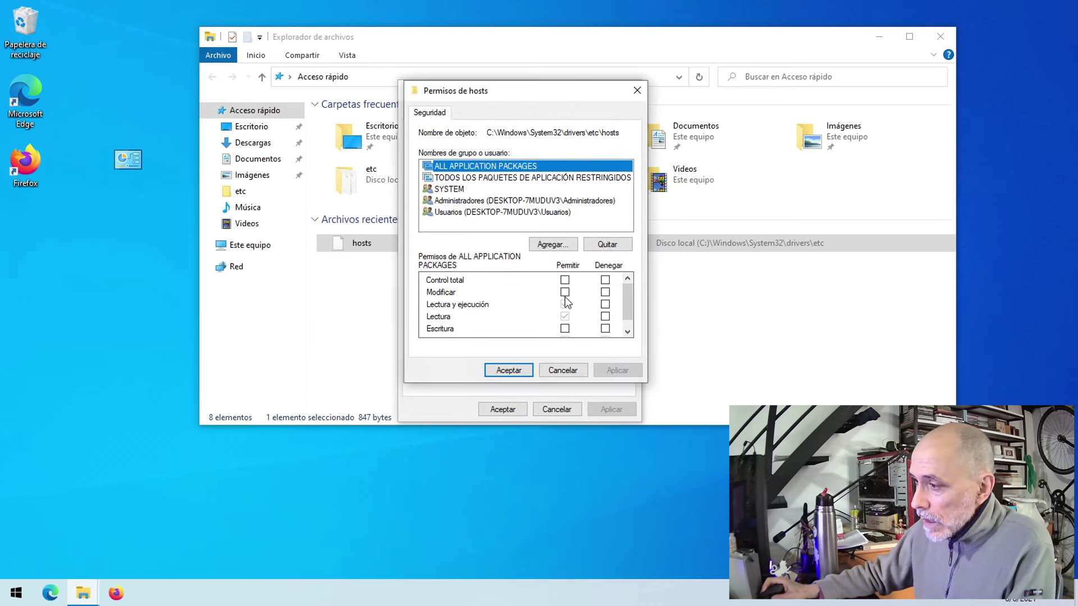
scroll(592, 311, "down", 1)
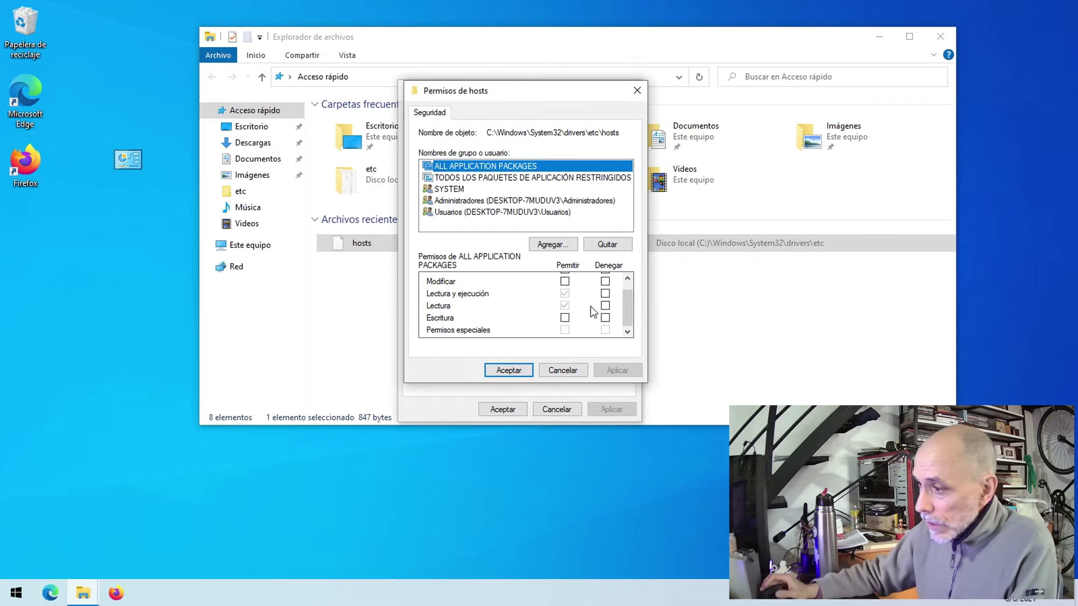
scroll(580, 318, "up", 1)
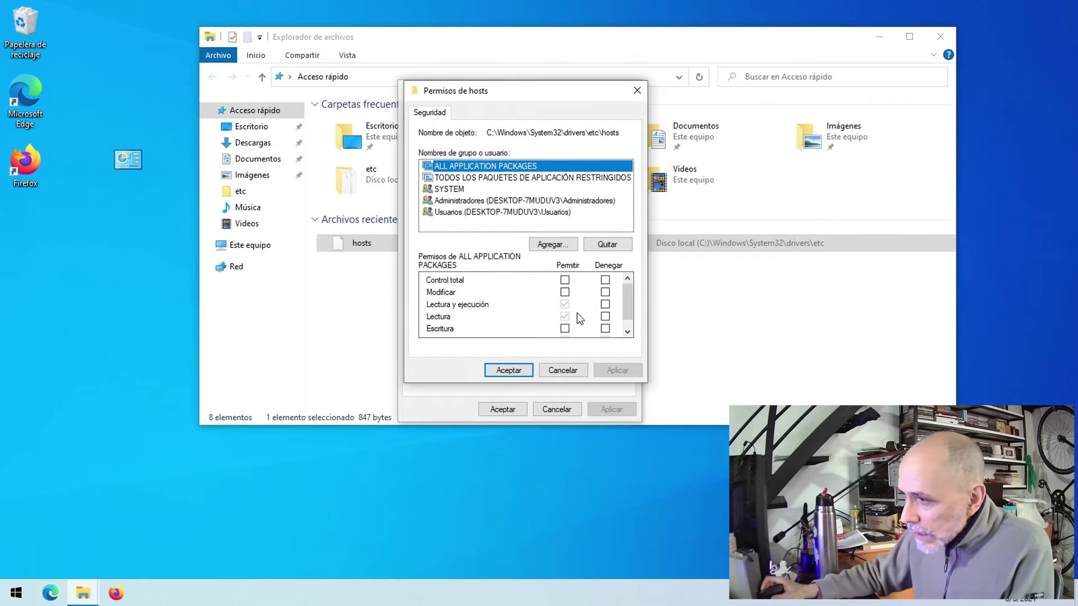
scroll(574, 317, "down", 1)
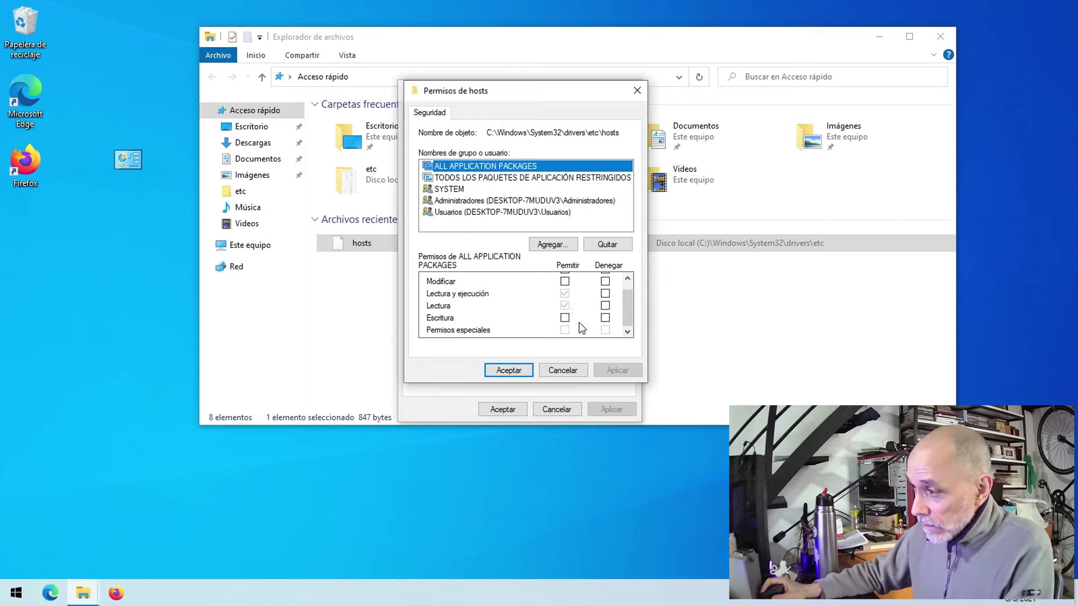
Step: Try allowing and disallowing Escritura and Modificar for ALL APPLICATION PACKAGES on hosts, and discard the changes and close its properties
left_click(565, 318)
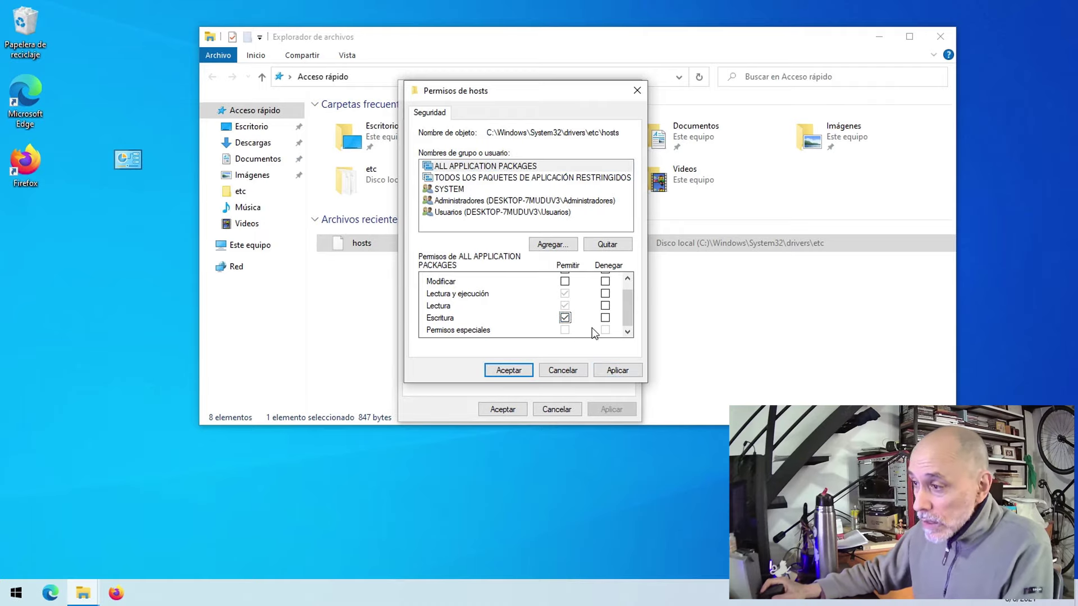
left_click(566, 281)
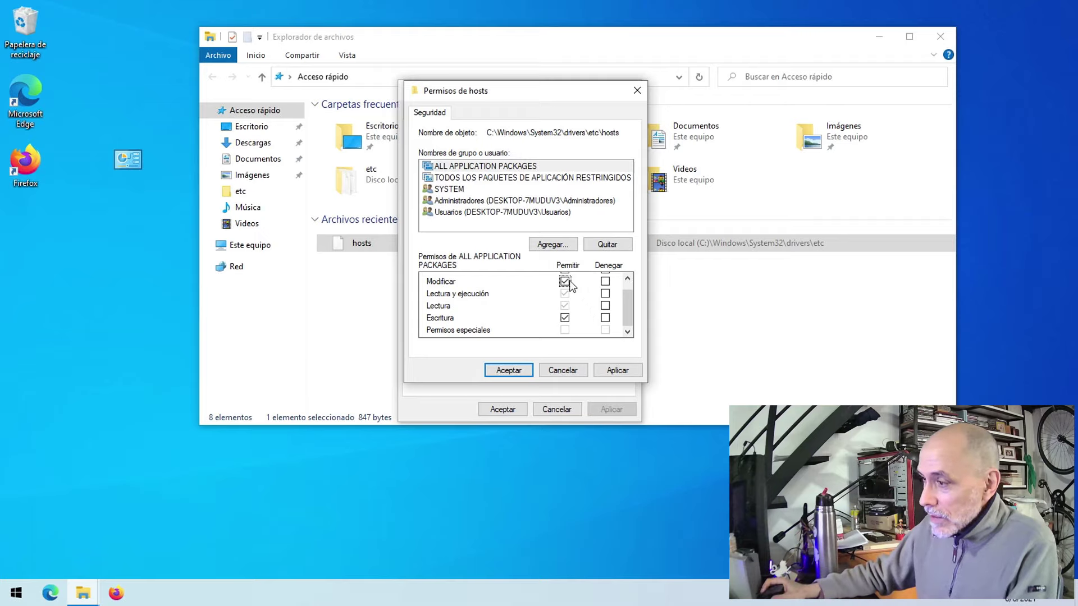
left_click(564, 317)
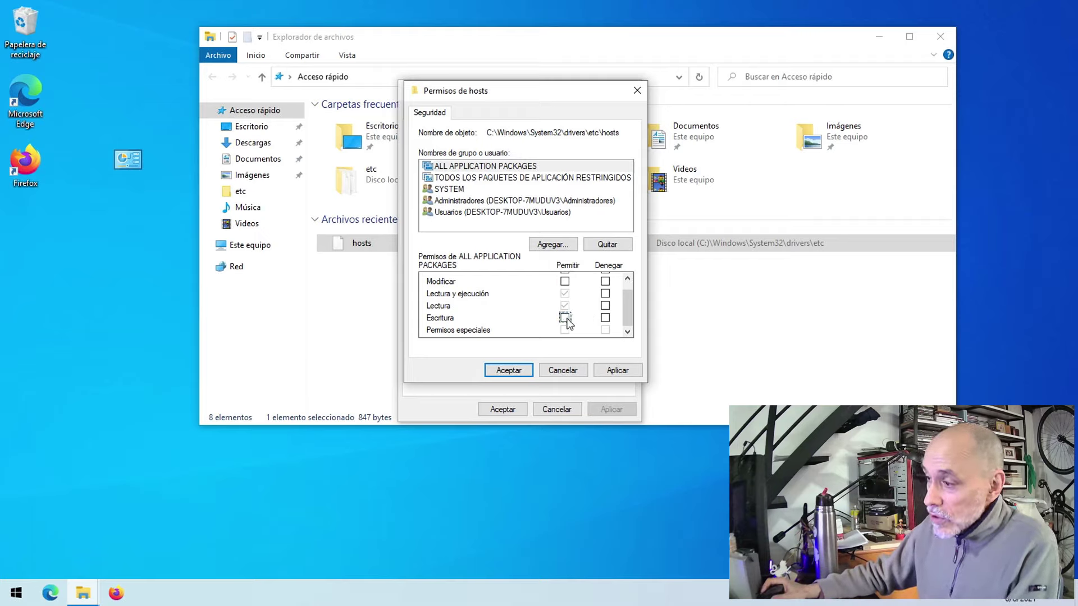
left_click(564, 282)
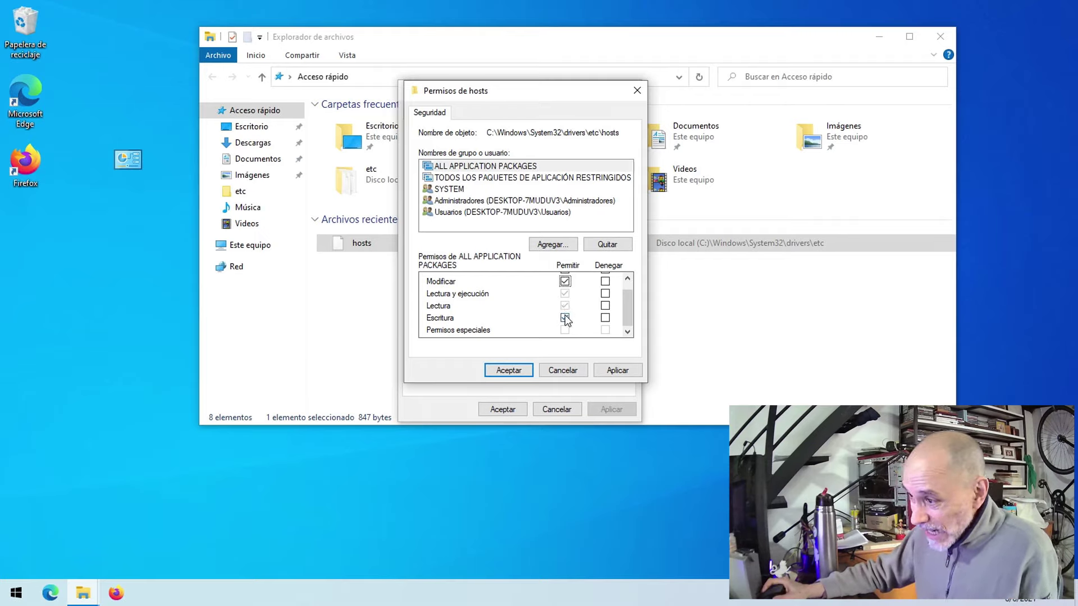
left_click(565, 318)
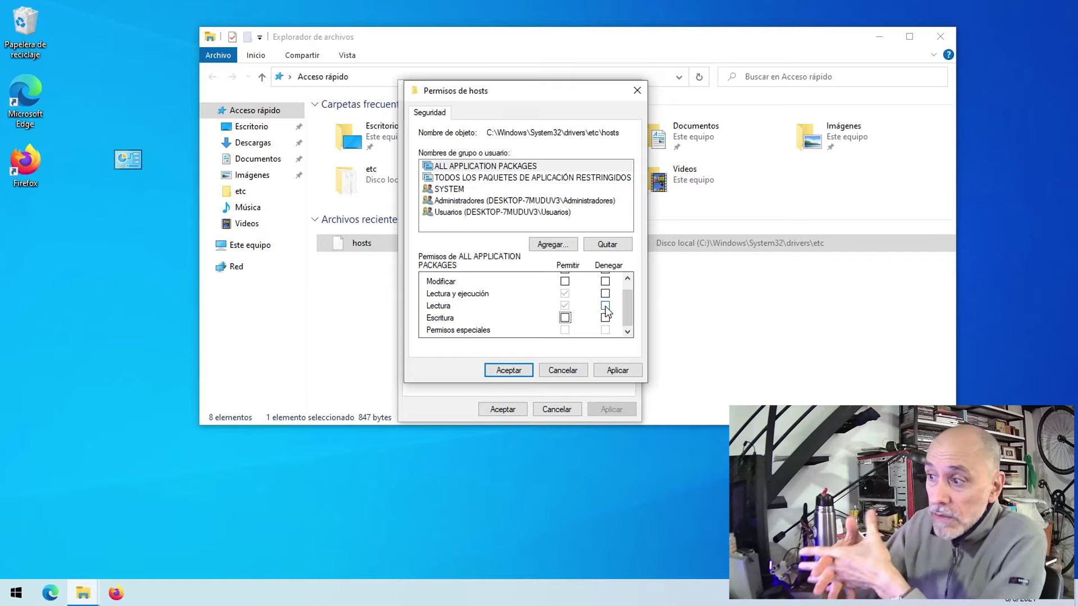
left_click(564, 371)
left_click(556, 414)
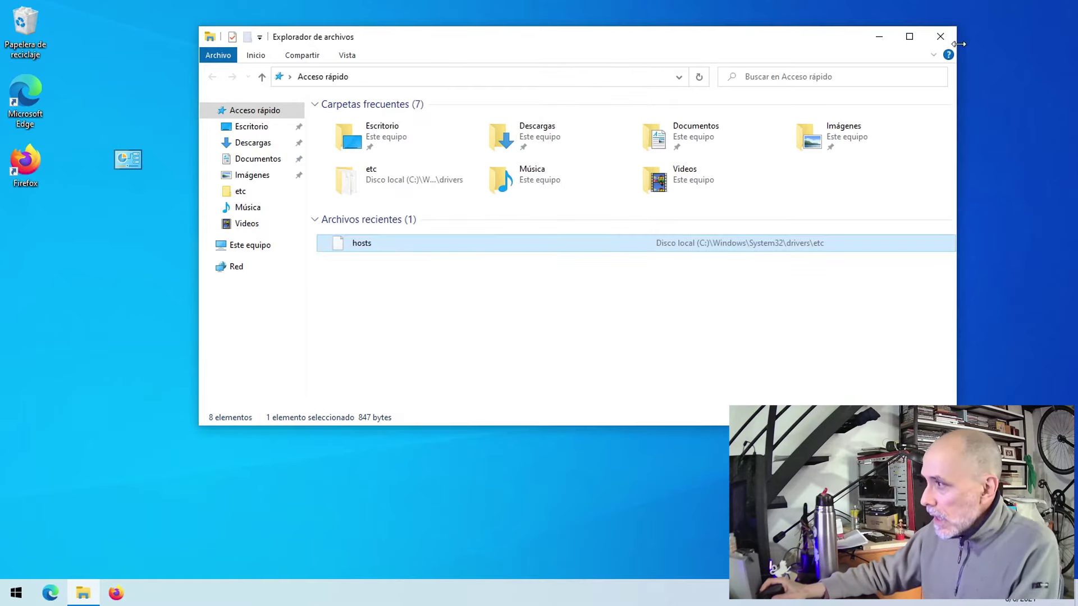
Step: Close the file explorer and shut down the Windows guest
left_click(936, 42)
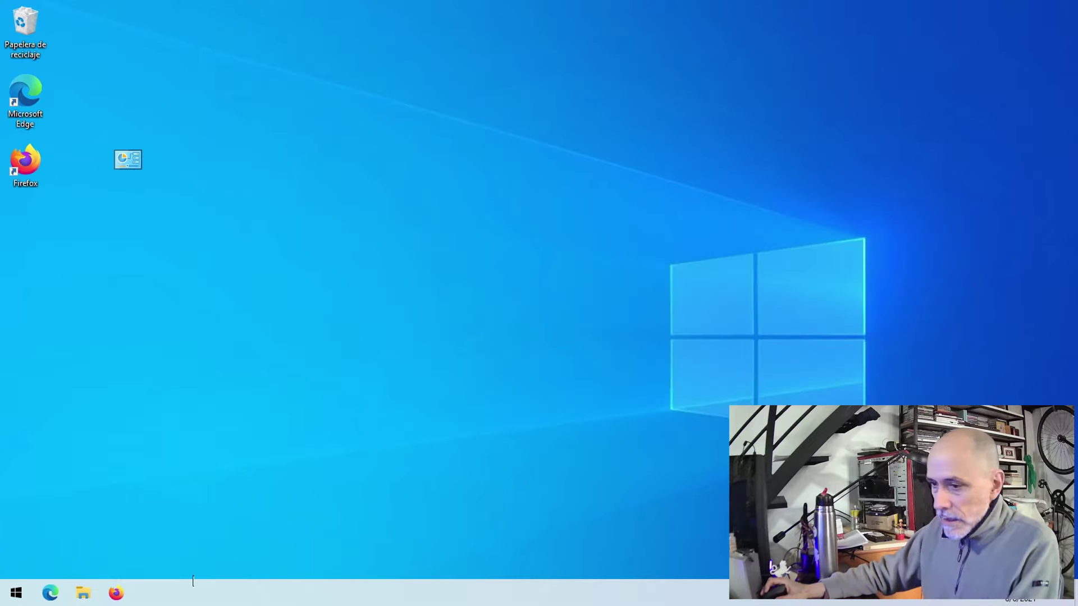
key("super")
left_click(23, 563)
left_click(53, 507)
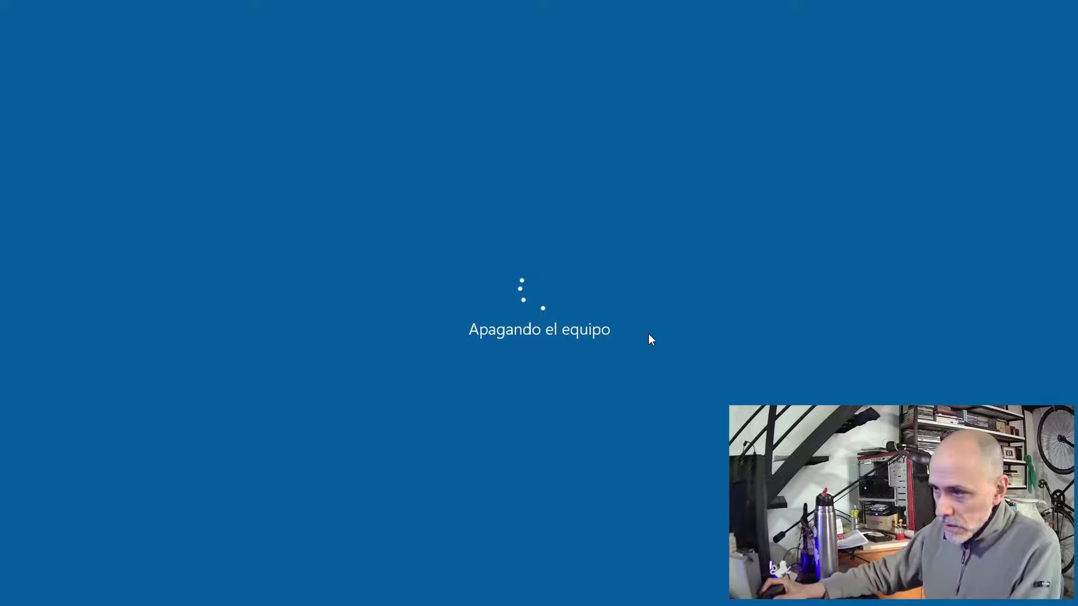
Step: Take the win10 machine out of full screen and minimize both its window and the virtual machine manager
mouse_move(577, 5)
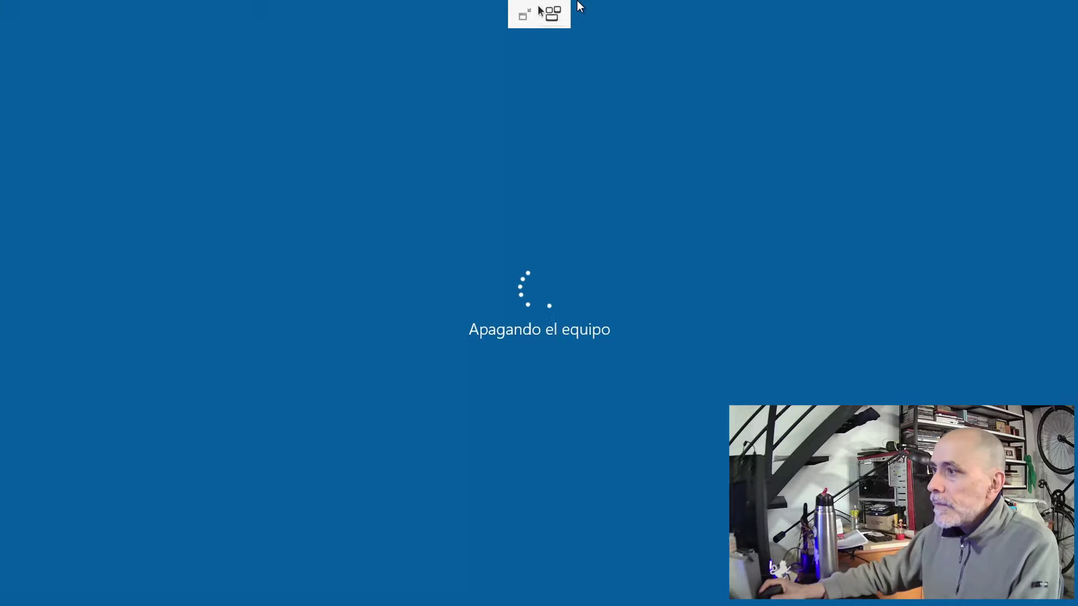
left_click(522, 10)
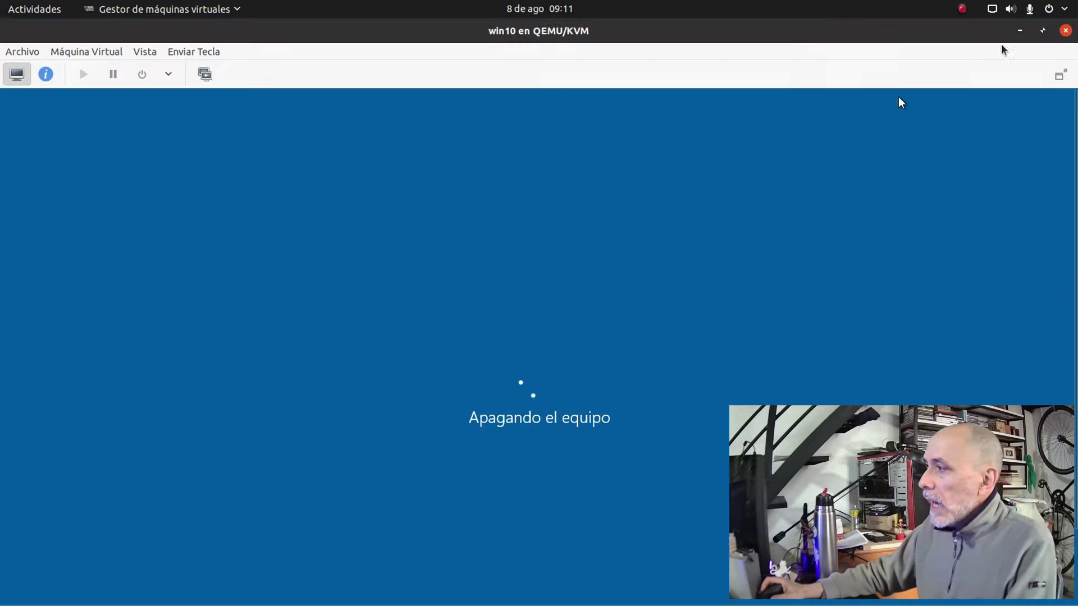
left_click(1020, 32)
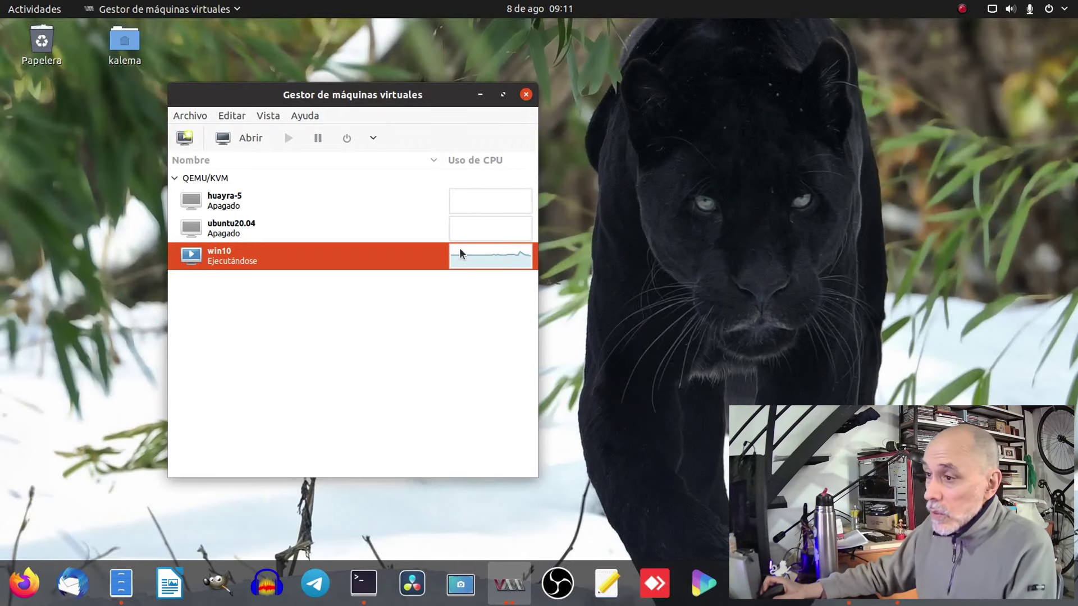
left_click(477, 96)
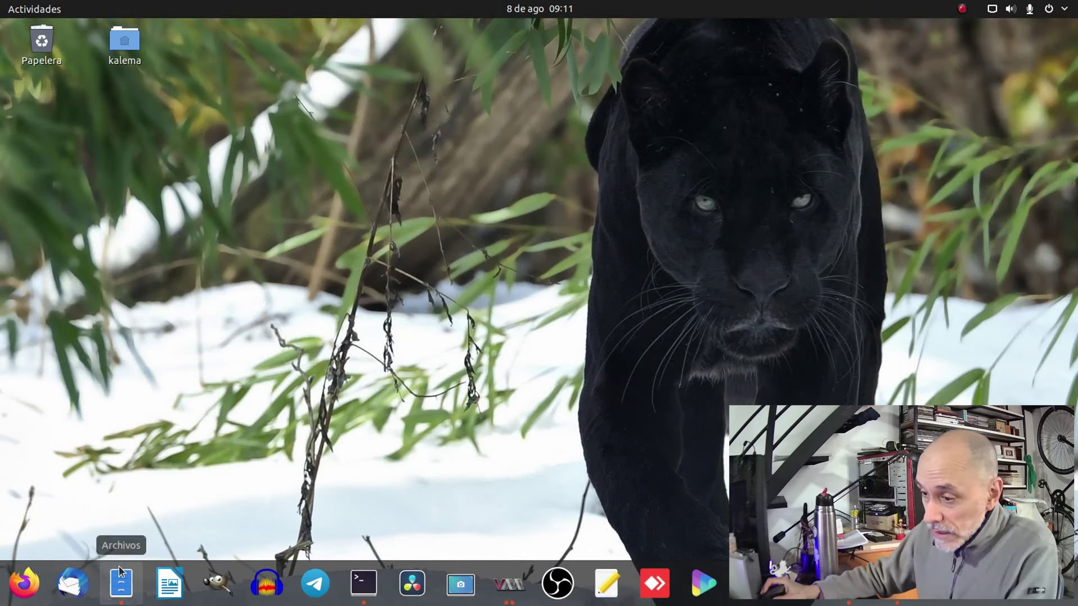
Step: Open the archivos_permisos folder inside Documentos in the file manager
left_click(121, 583)
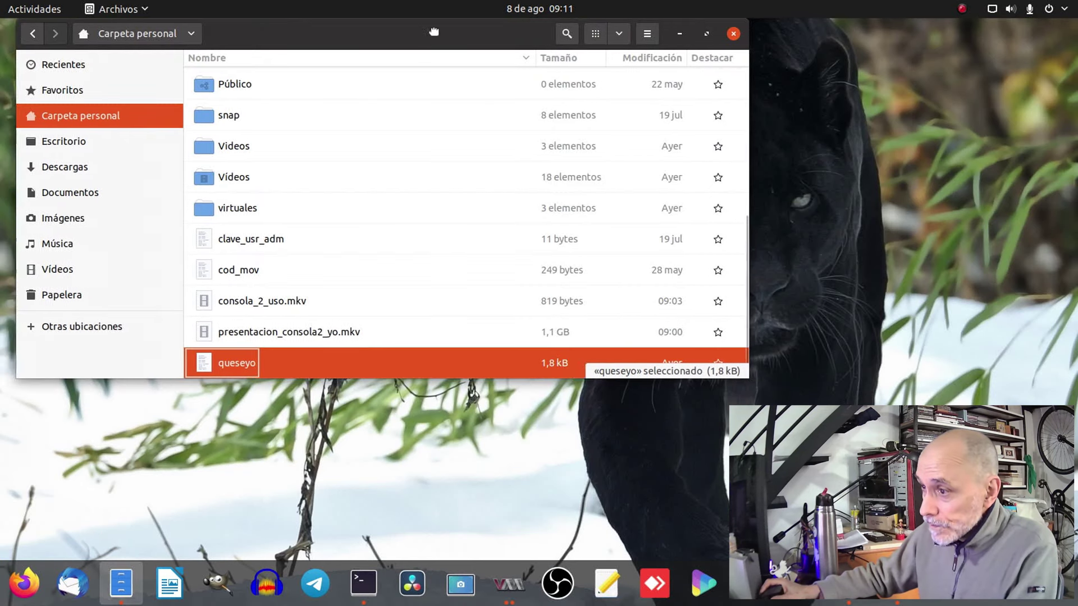
left_click(154, 199)
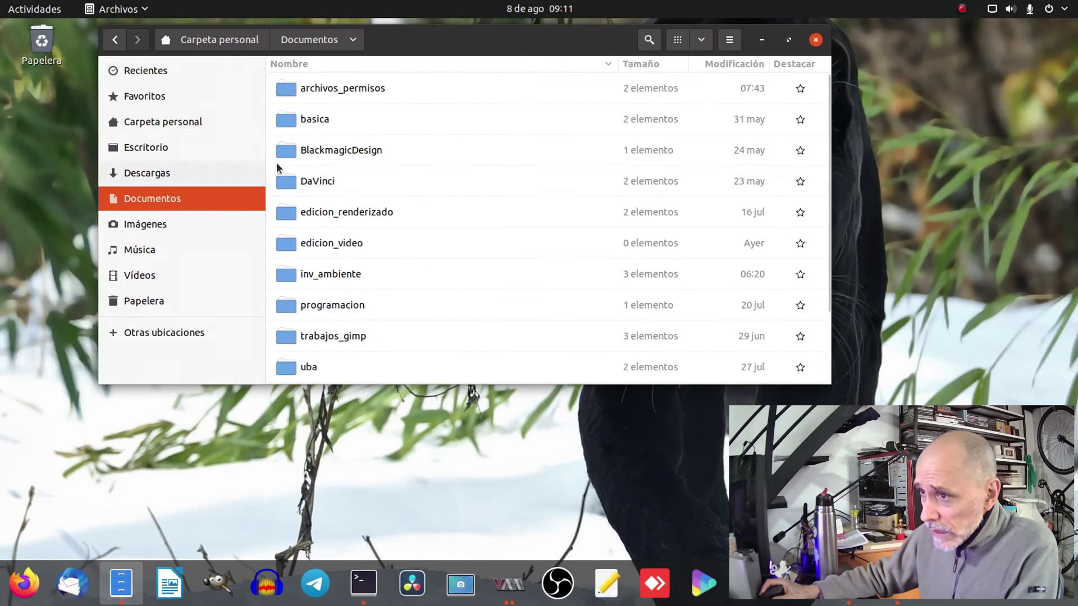
left_click(429, 86)
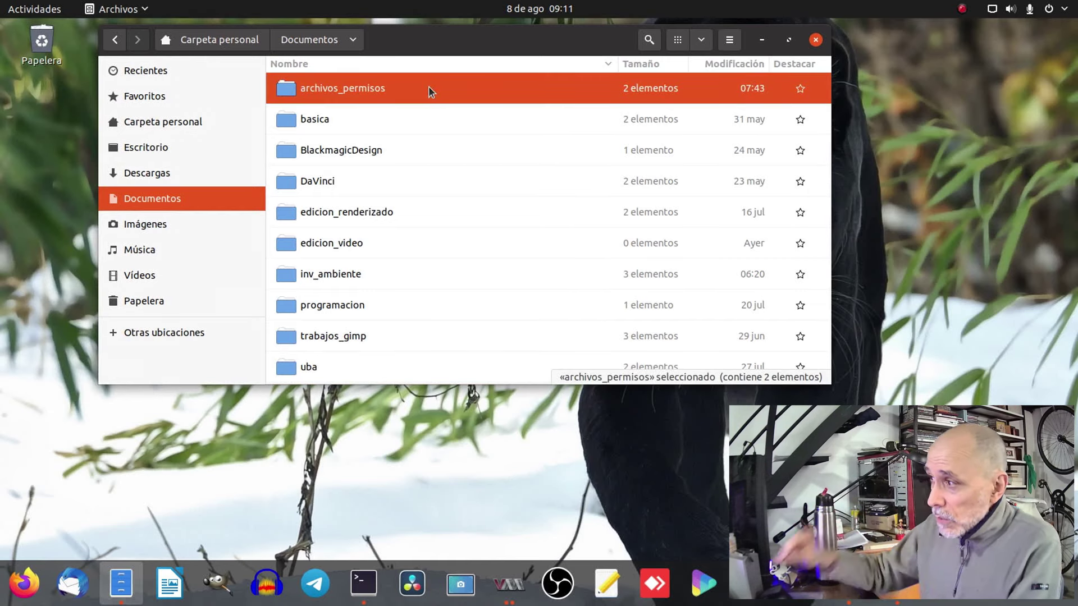
double_click(429, 87)
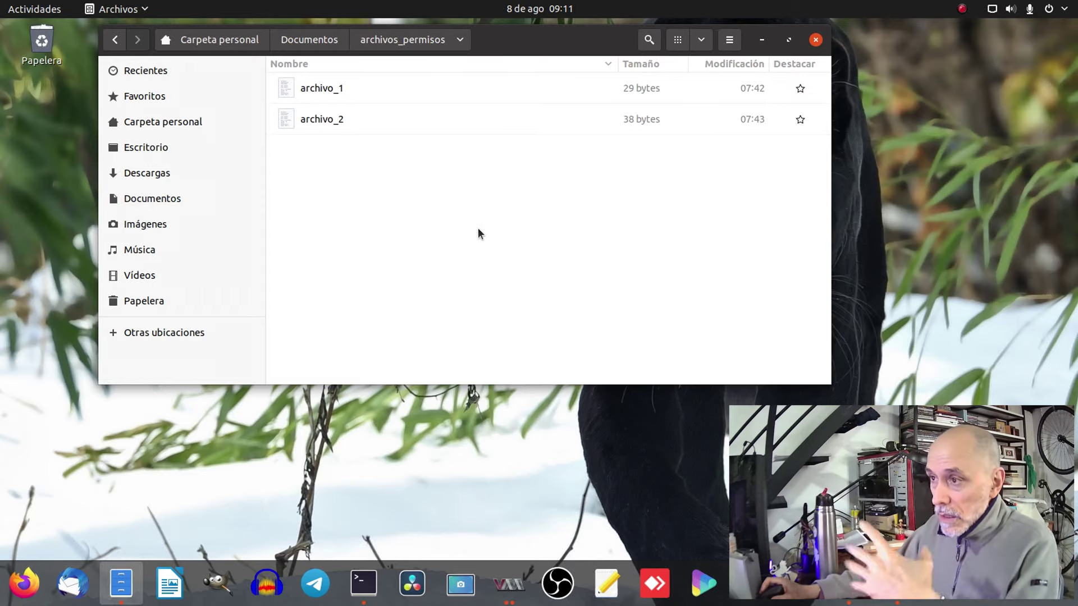
Step: Switch to the terminal and list the Documentos folder in long format with ls -l
left_click(377, 582)
left_click_drag(599, 50, 693, 158)
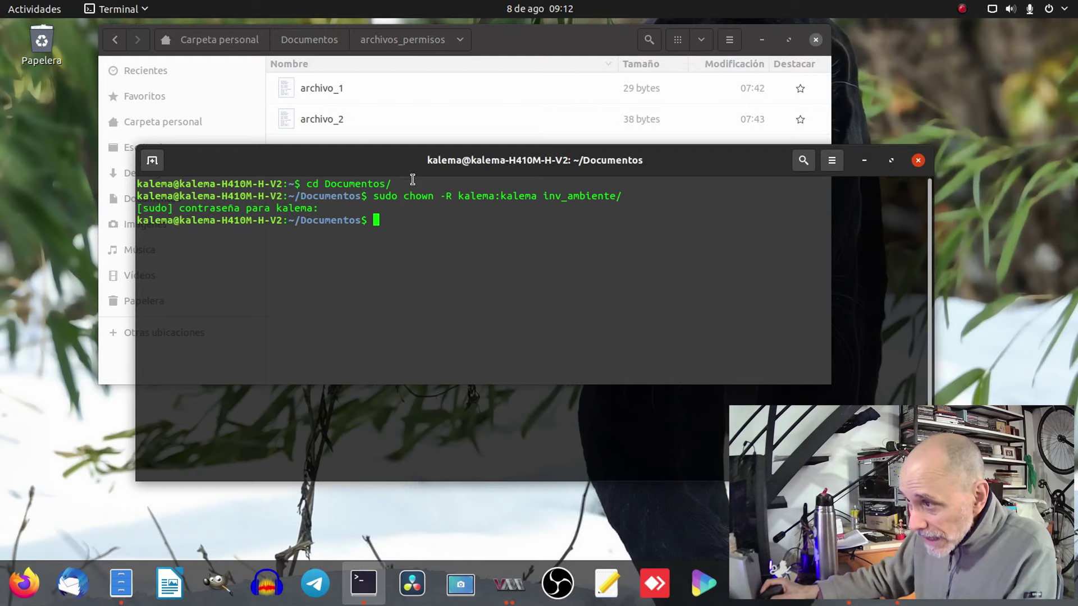
left_click_drag(416, 172, 401, 178)
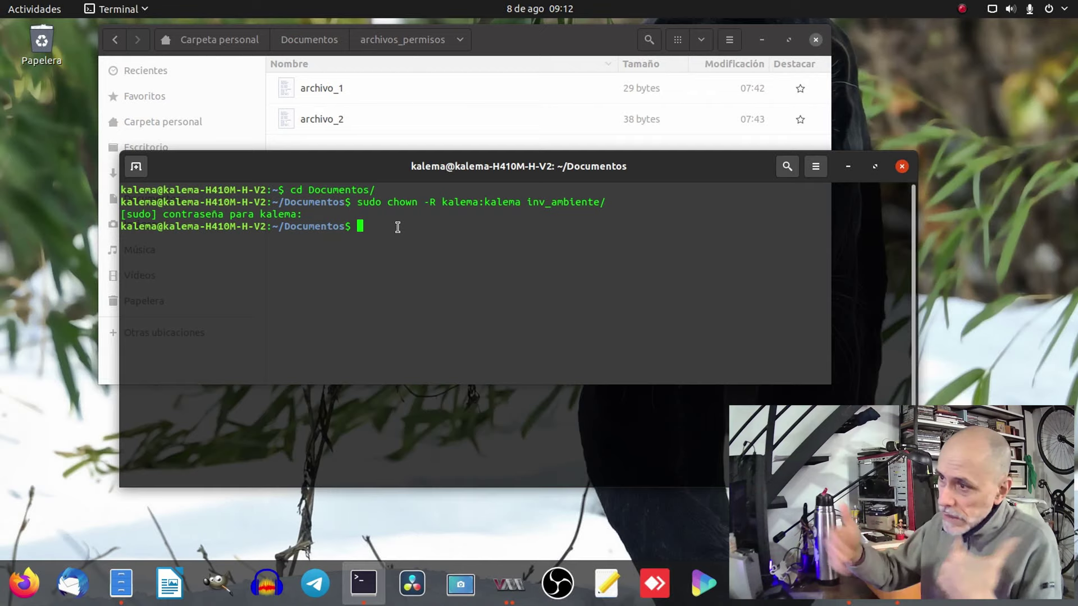
type("cd")
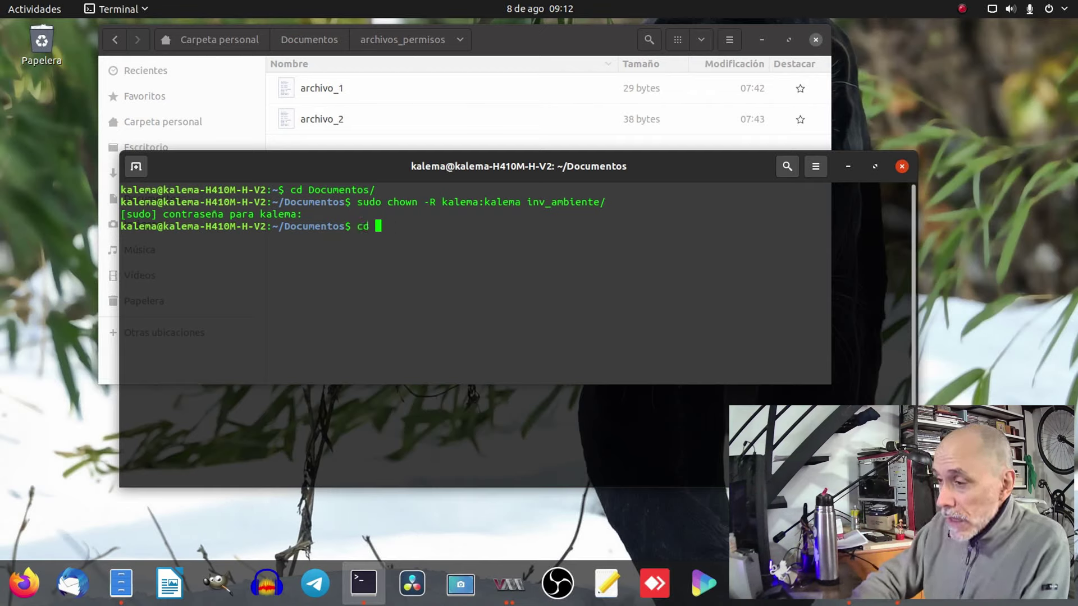
key("BackSpace")
key("BackSpace")
key("BackSpace")
type("ls -l")
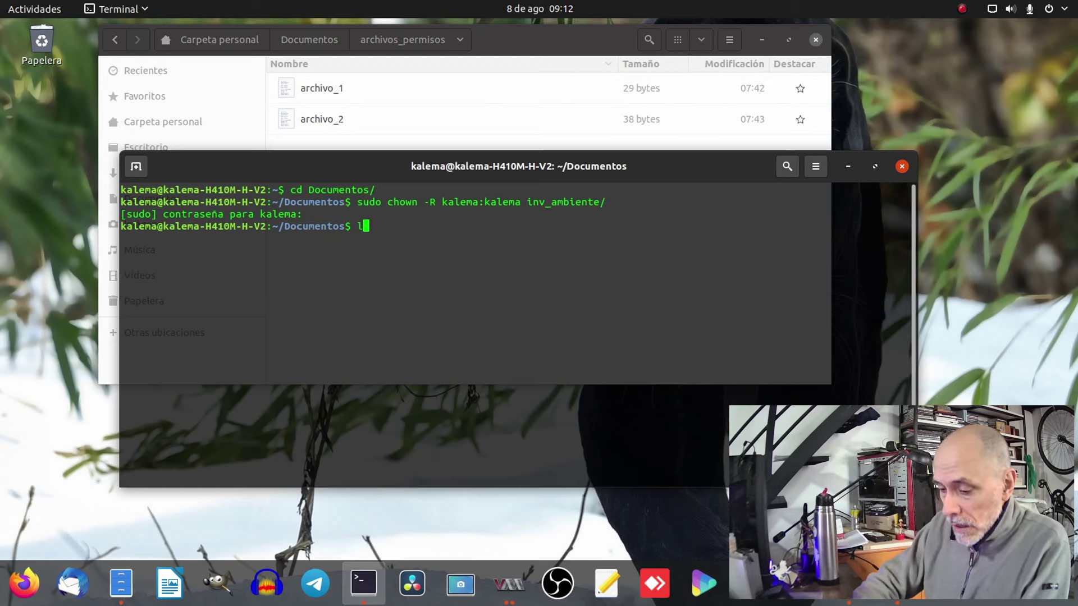
key("Return")
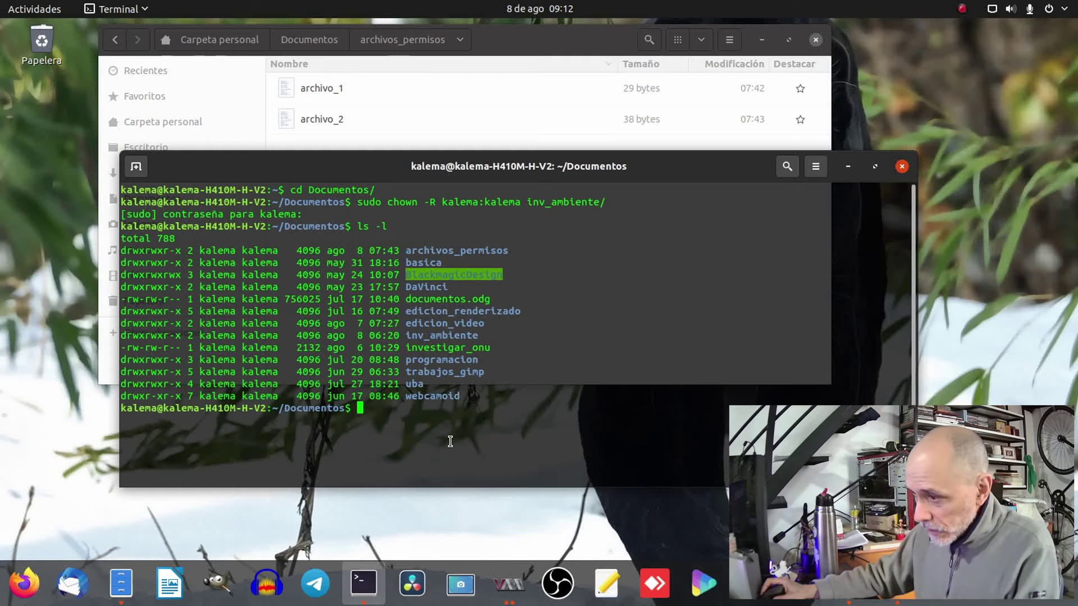
Step: Switch to the text editor with a blank document
left_click(610, 599)
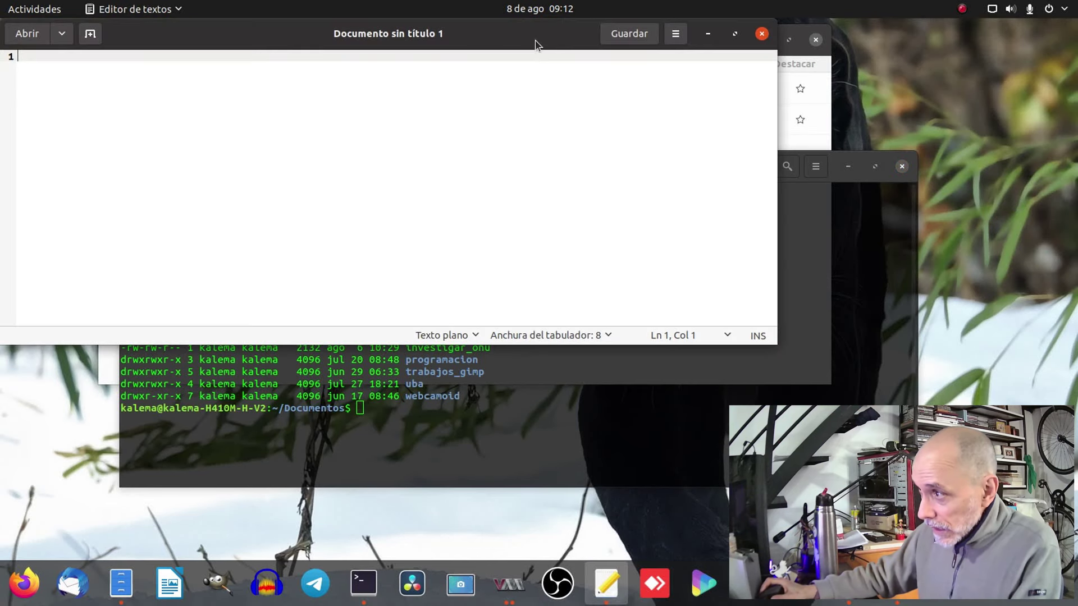